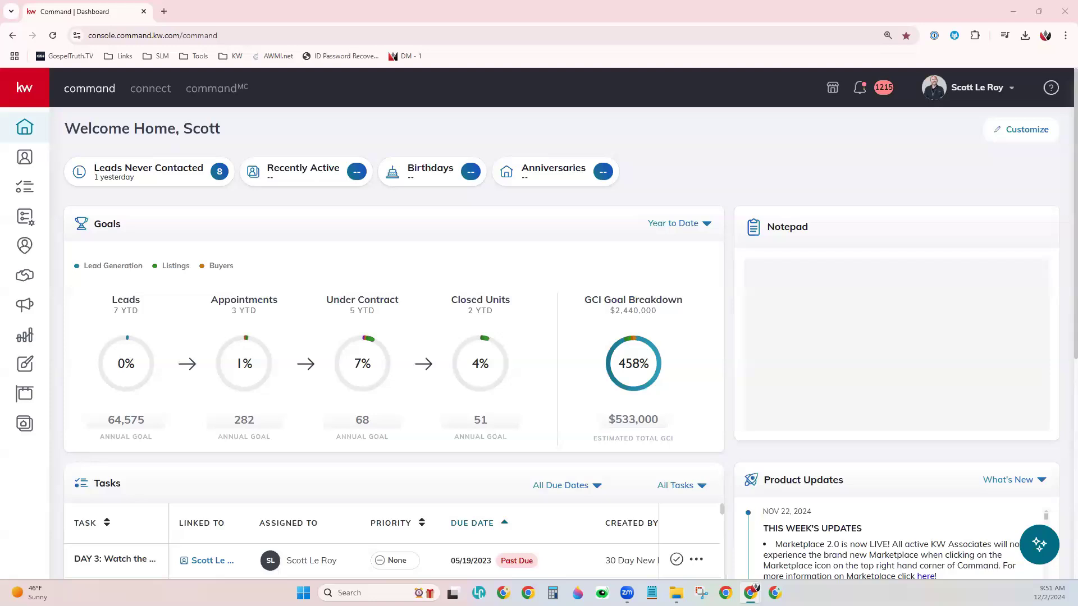
Show the SmartPlans list with the security and Twilio notices dismissed
{"action": "left_click", "coordinate": [25, 217]}
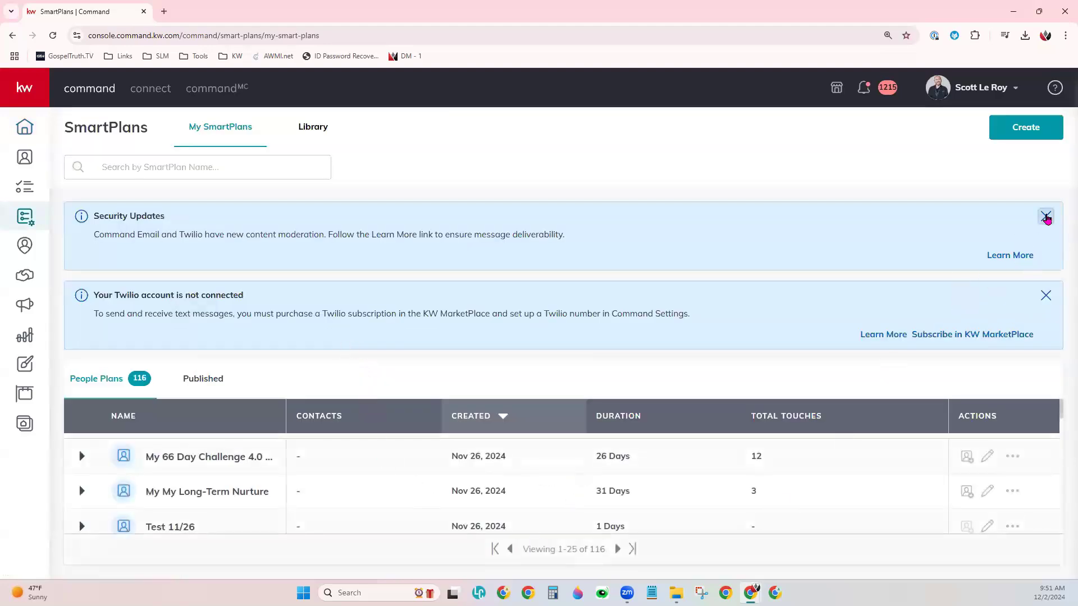
{"action": "left_click", "coordinate": [1047, 217]}
{"action": "left_click", "coordinate": [1046, 226]}
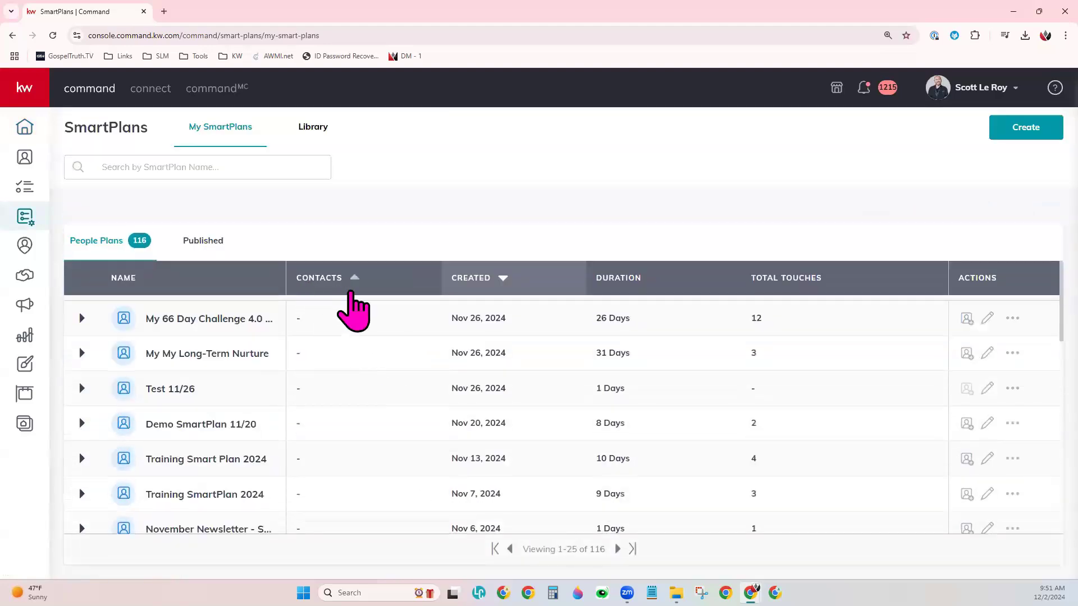
{"action": "scroll", "coordinate": [337, 417], "scroll_direction": "down", "scroll_amount": 3}
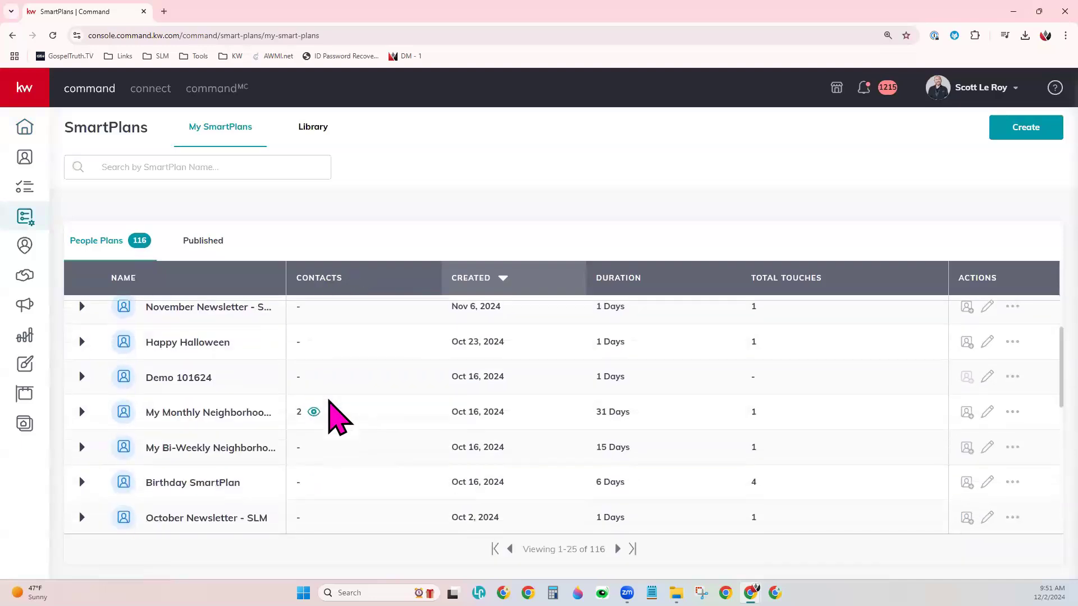
{"action": "scroll", "coordinate": [337, 416], "scroll_direction": "down", "scroll_amount": 2}
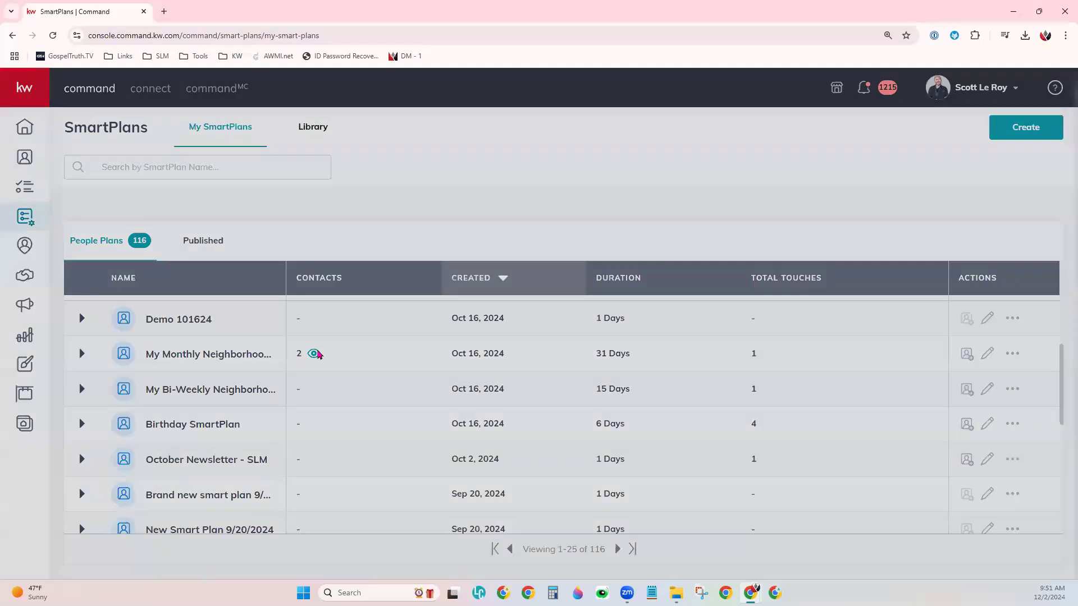
View the two contacts in My Monthly Neighborhood Nurture and request removing them all
{"action": "left_click", "coordinate": [314, 354]}
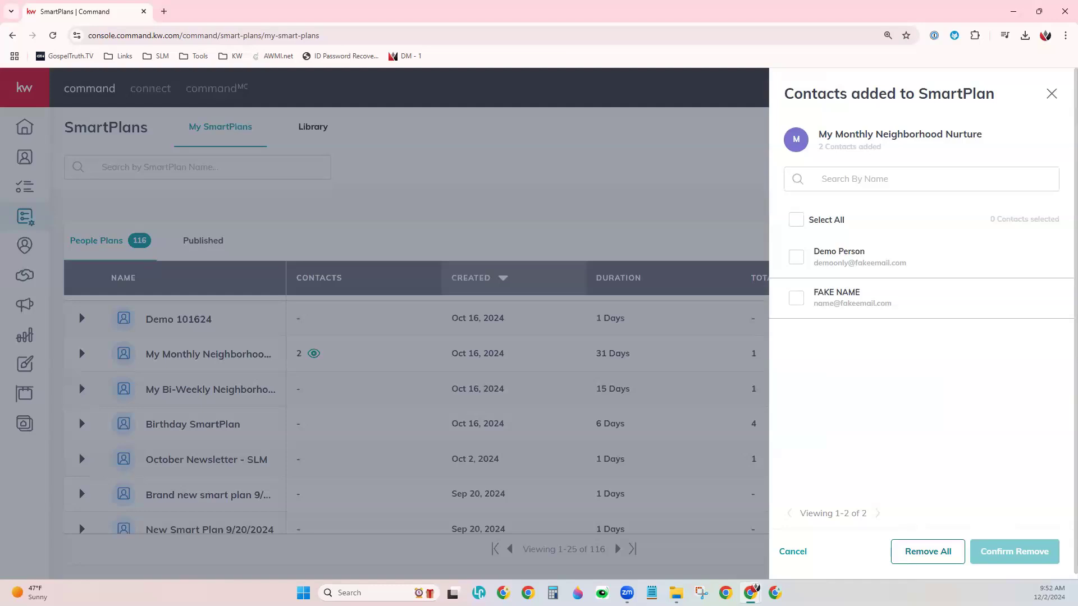
{"action": "left_click", "coordinate": [929, 551]}
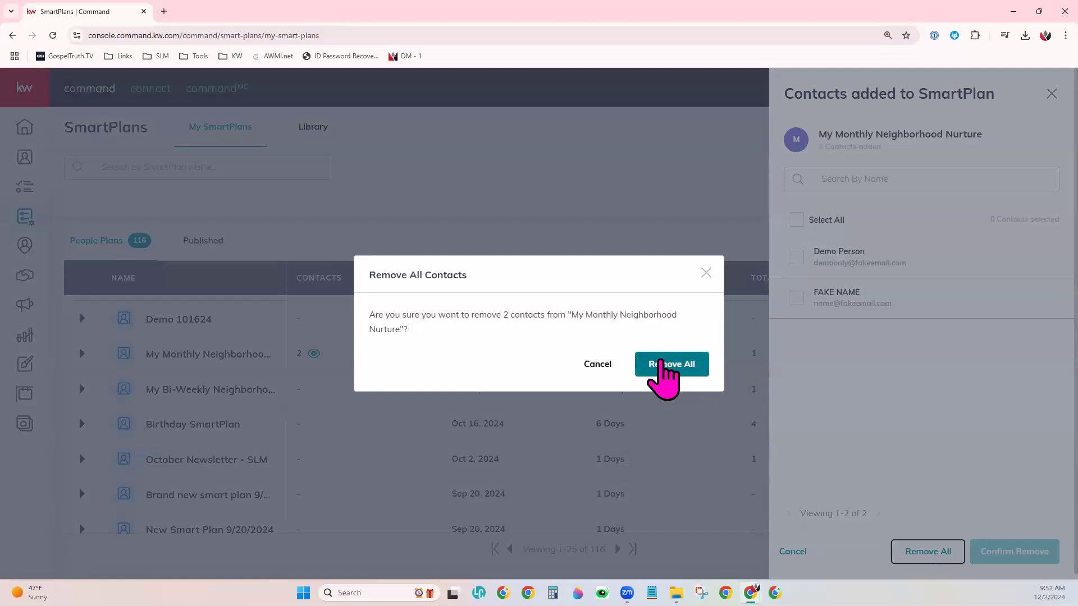
Confirm removing both contacts from My Monthly Neighborhood Nurture
{"action": "left_click", "coordinate": [671, 364]}
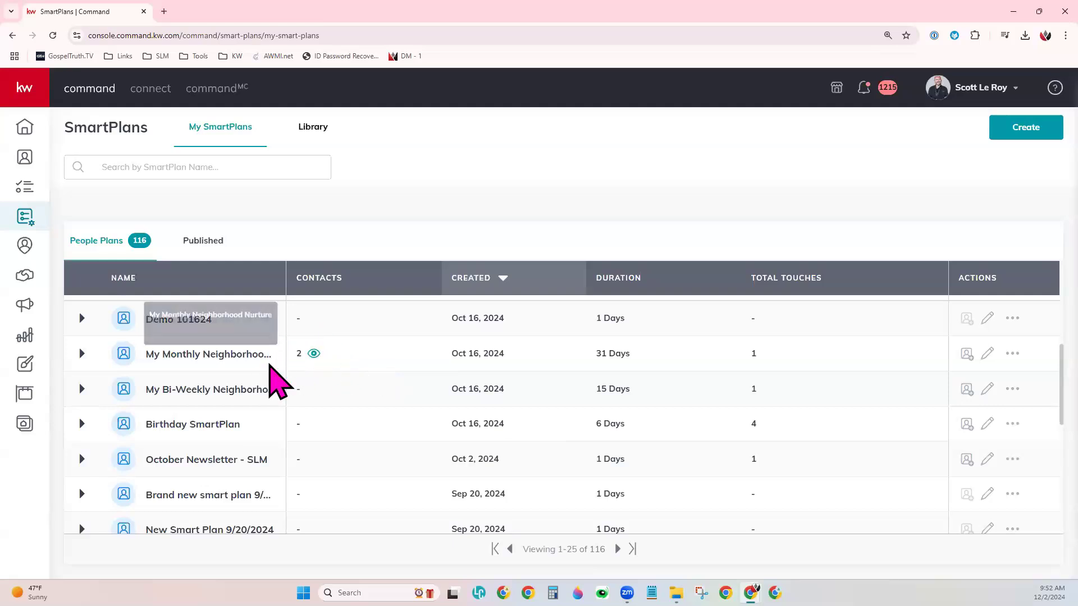
Reload the SmartPlans list and dismiss the security notice to see the updated contact count
{"action": "left_click", "coordinate": [53, 35]}
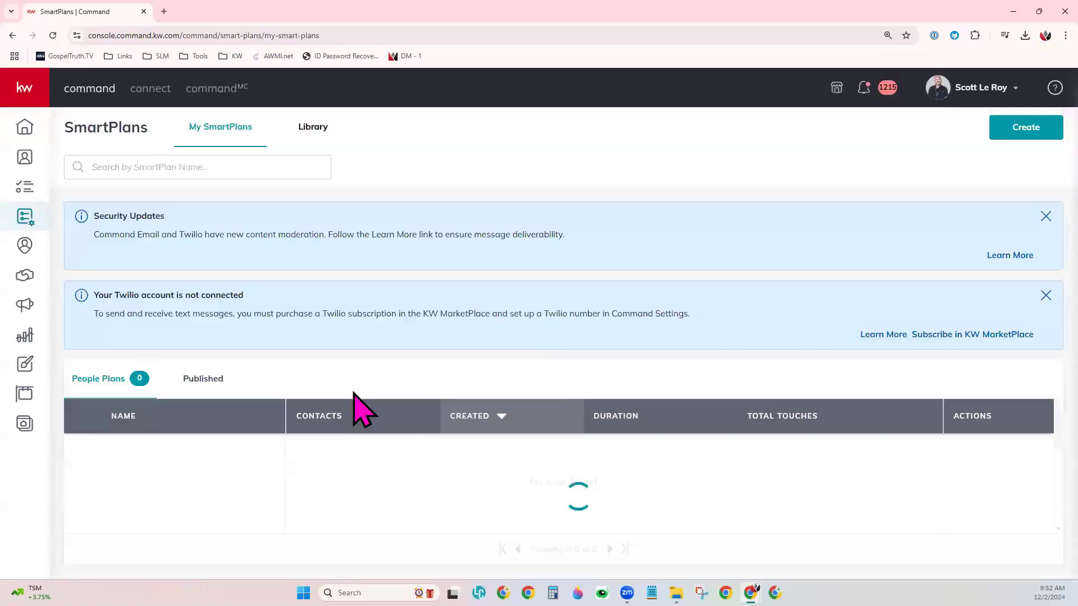
{"action": "scroll", "coordinate": [452, 440], "scroll_direction": "down", "scroll_amount": 2}
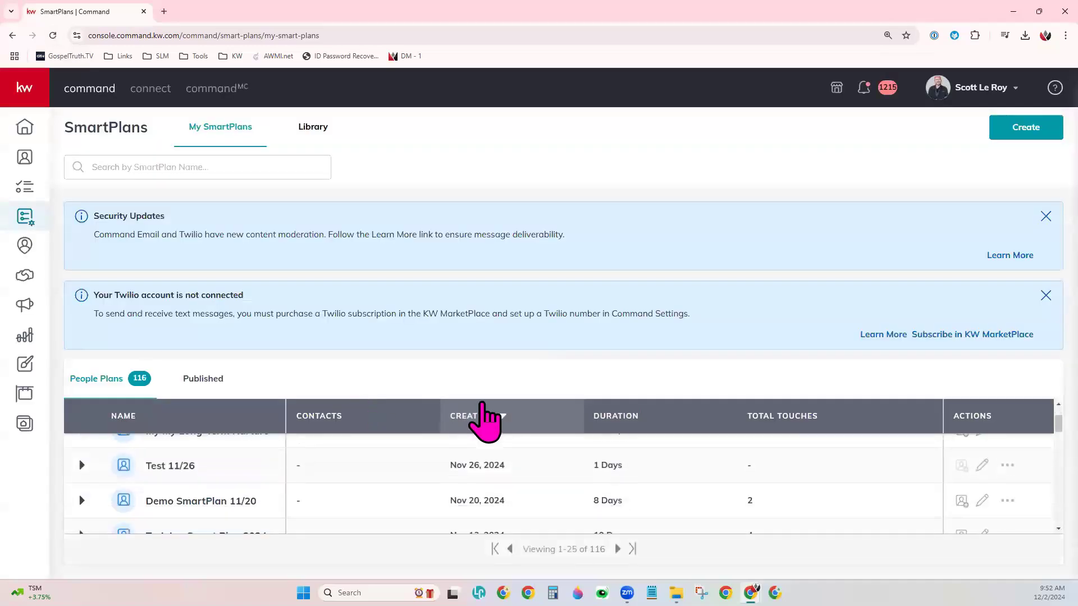
{"action": "left_click", "coordinate": [1046, 217]}
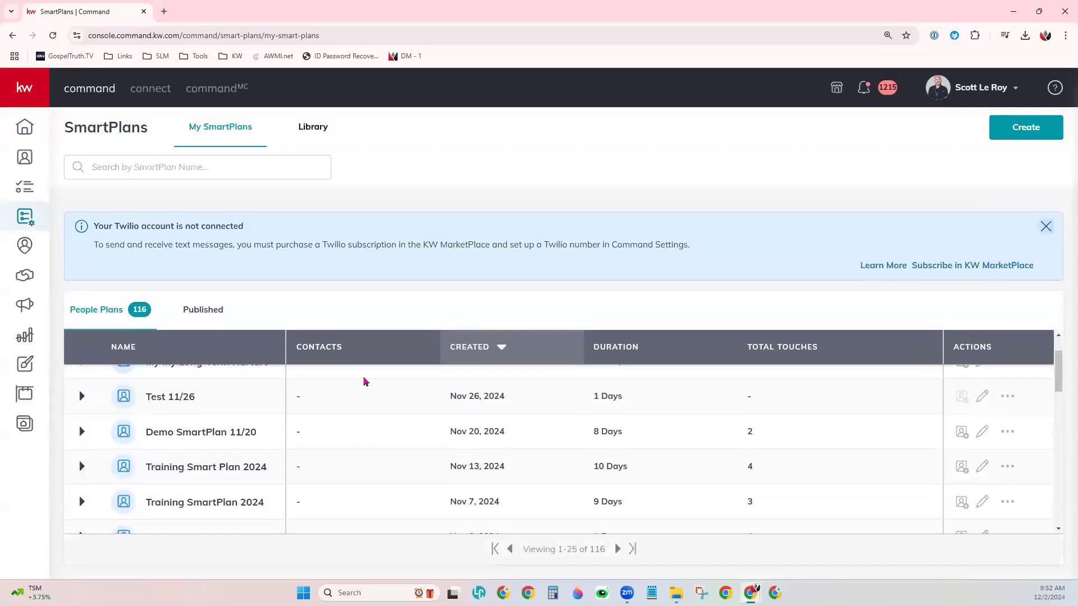
{"action": "scroll", "coordinate": [347, 427], "scroll_direction": "down", "scroll_amount": 3}
{"action": "scroll", "coordinate": [354, 427], "scroll_direction": "down", "scroll_amount": 2}
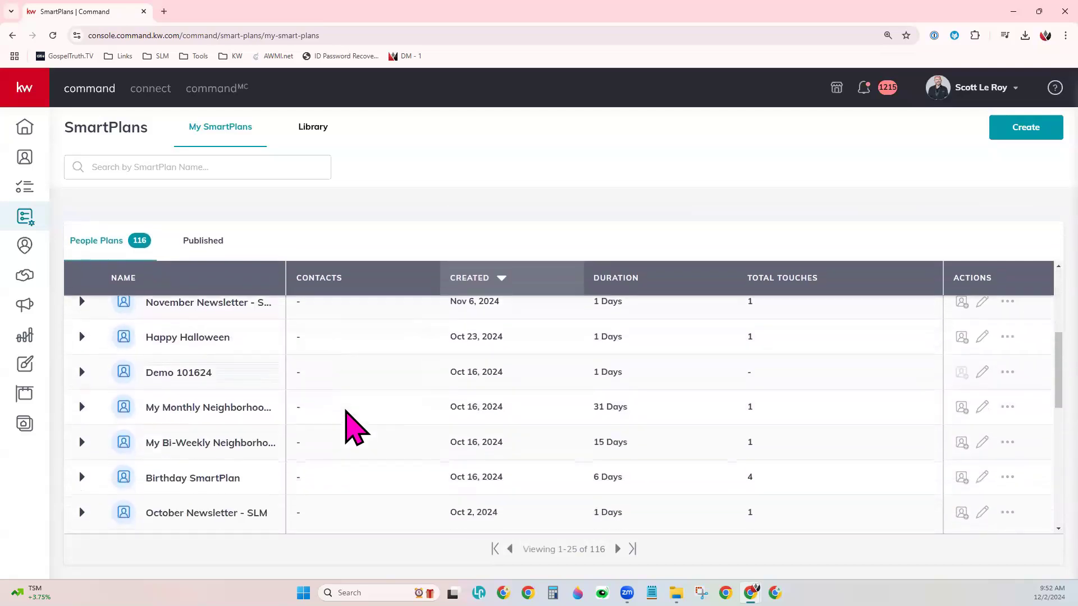
{"action": "scroll", "coordinate": [354, 428], "scroll_direction": "down", "scroll_amount": 1}
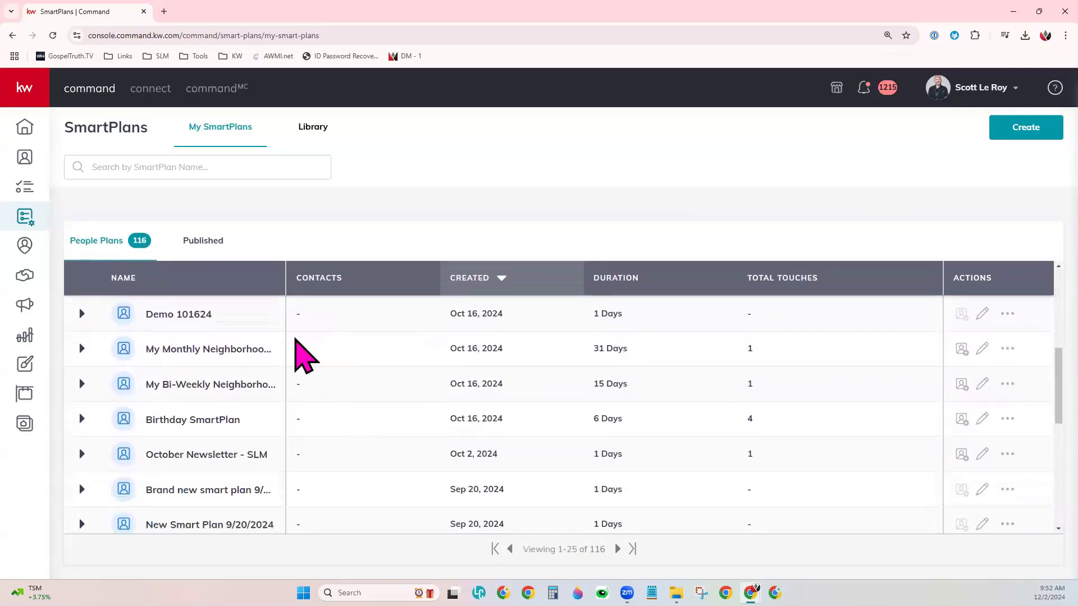